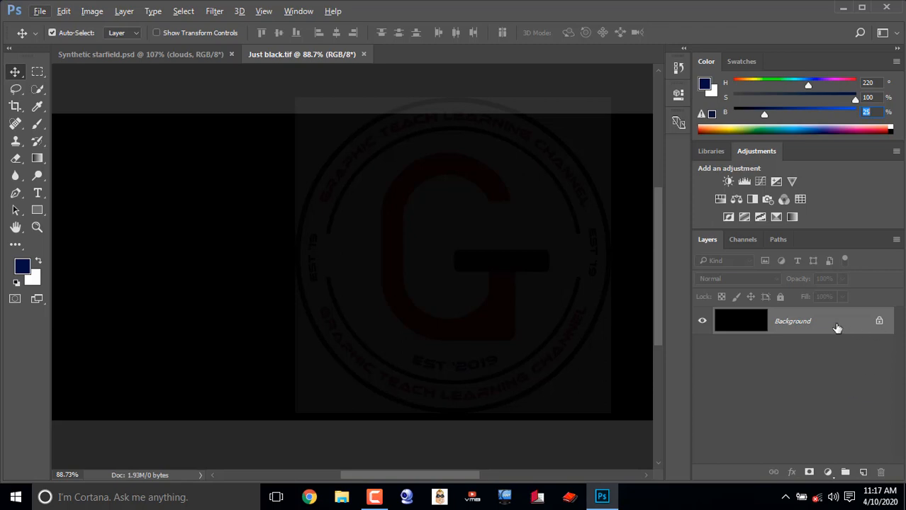
Step: Convert the Background layer to a smart object and apply Add Noise at 25%, Gaussian and monochromatic
{"action": "right_click", "coordinate": [823, 323]}
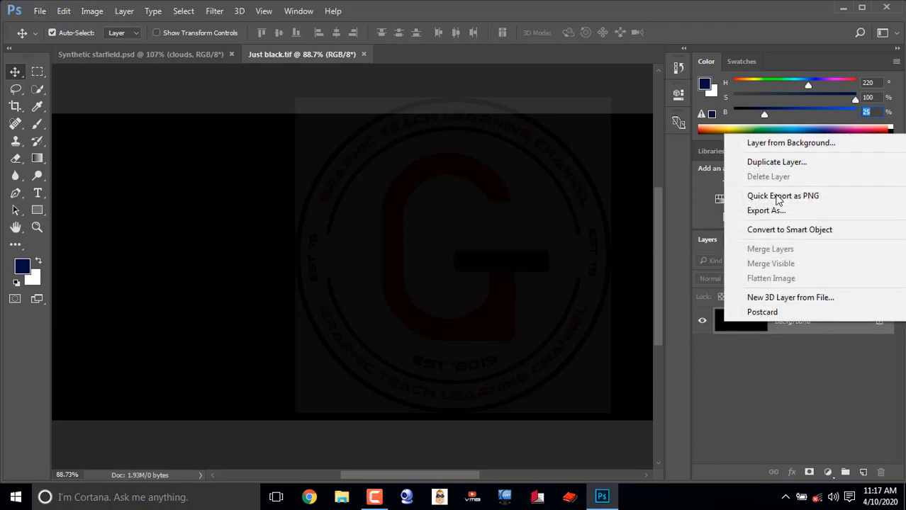
{"action": "left_click", "coordinate": [806, 235]}
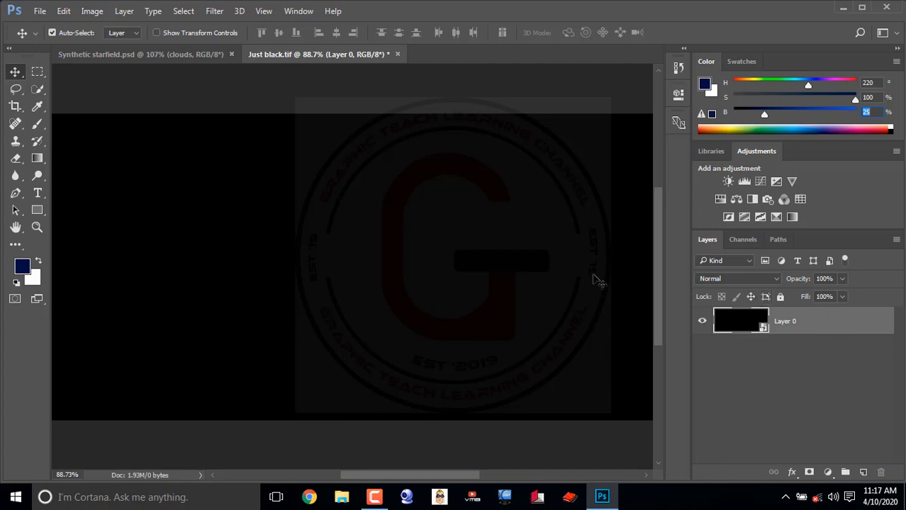
{"action": "left_click", "coordinate": [213, 12]}
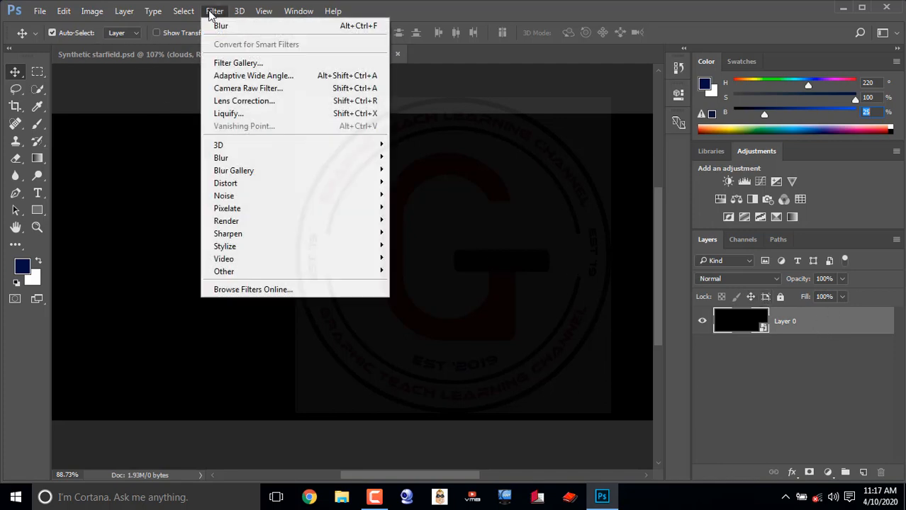
{"action": "mouse_move", "coordinate": [248, 195]}
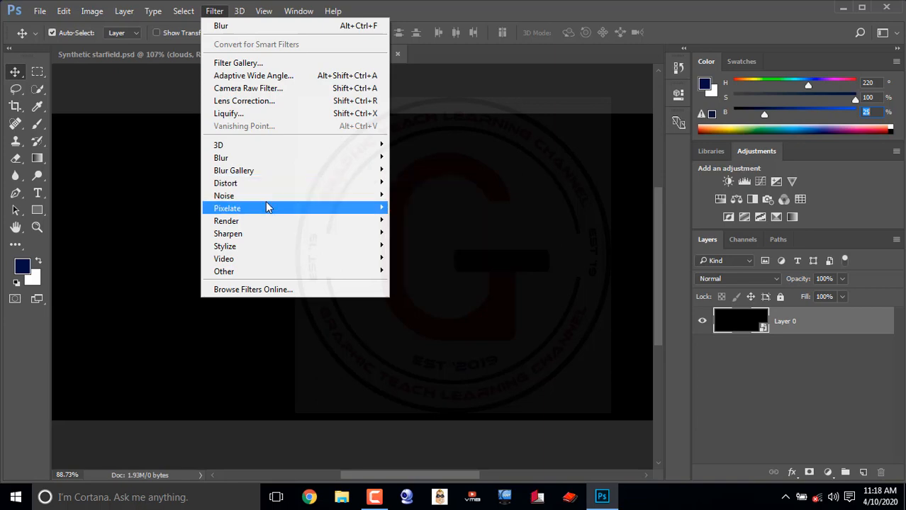
{"action": "left_click", "coordinate": [423, 195]}
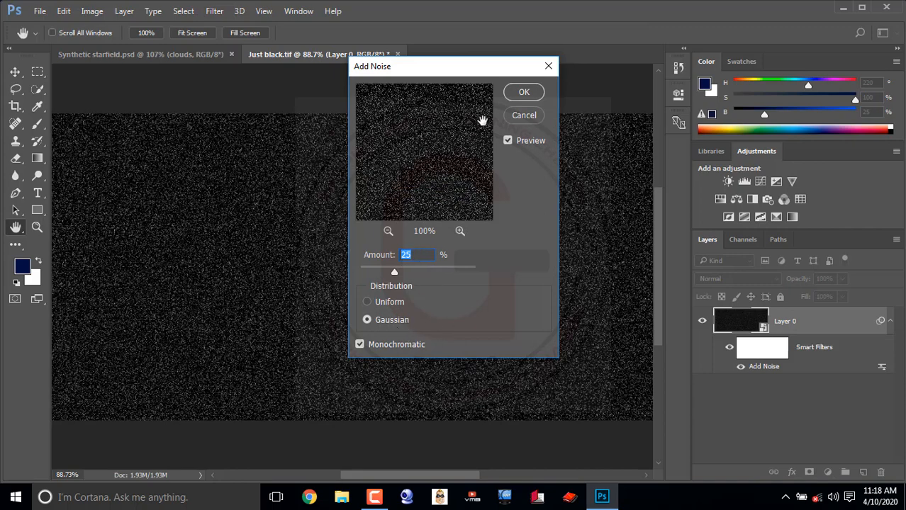
{"action": "left_click", "coordinate": [522, 92]}
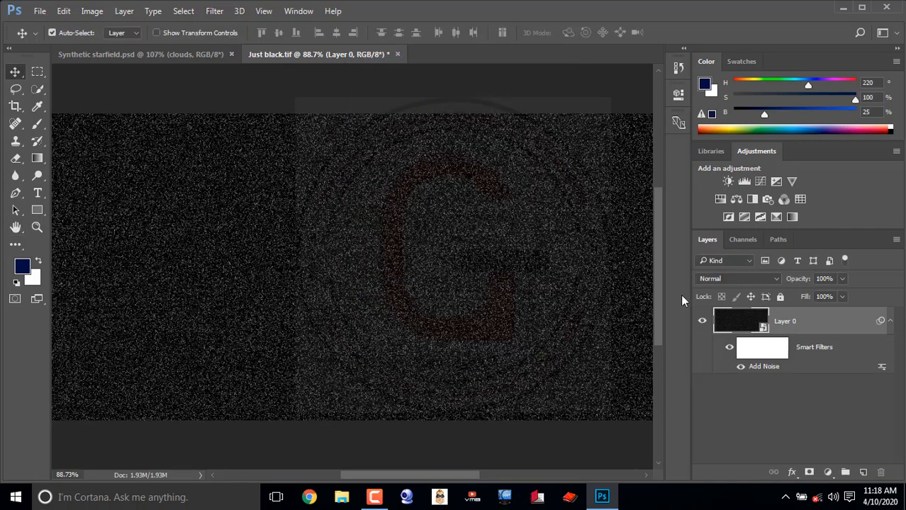
Step: Delete the filter mask from Layer 0's smart filters
{"action": "left_click", "coordinate": [756, 354]}
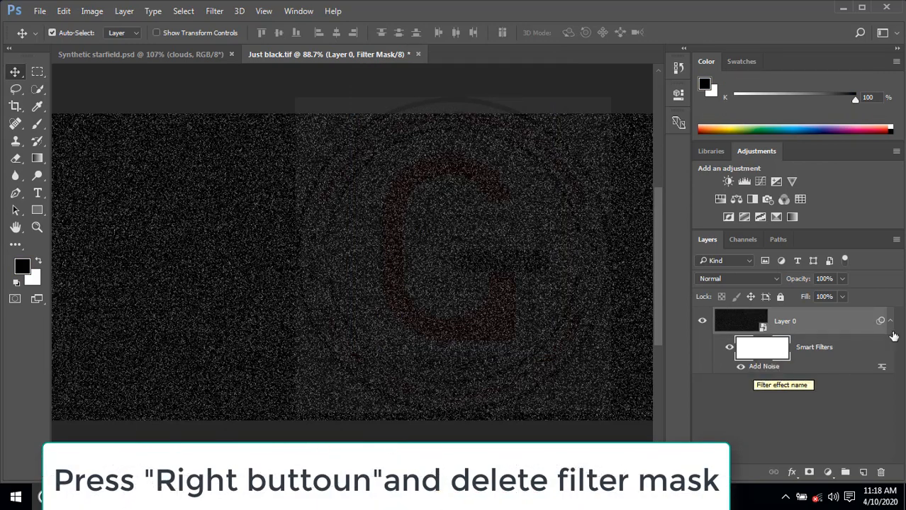
{"action": "right_click", "coordinate": [752, 354]}
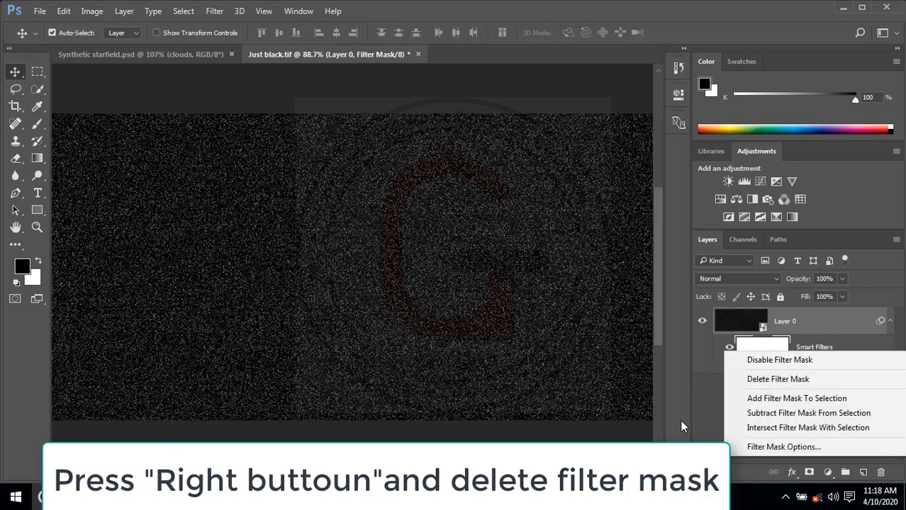
{"action": "left_click", "coordinate": [681, 426]}
{"action": "right_click", "coordinate": [769, 350]}
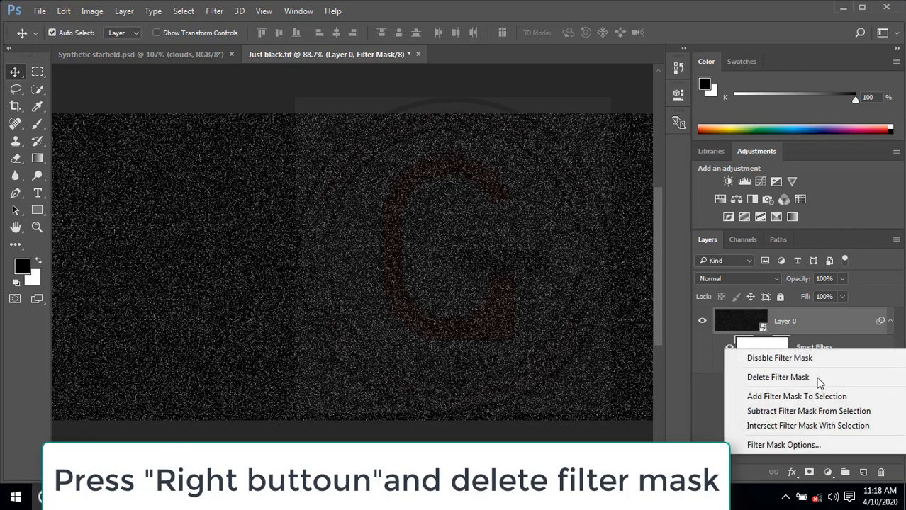
{"action": "left_click", "coordinate": [782, 378]}
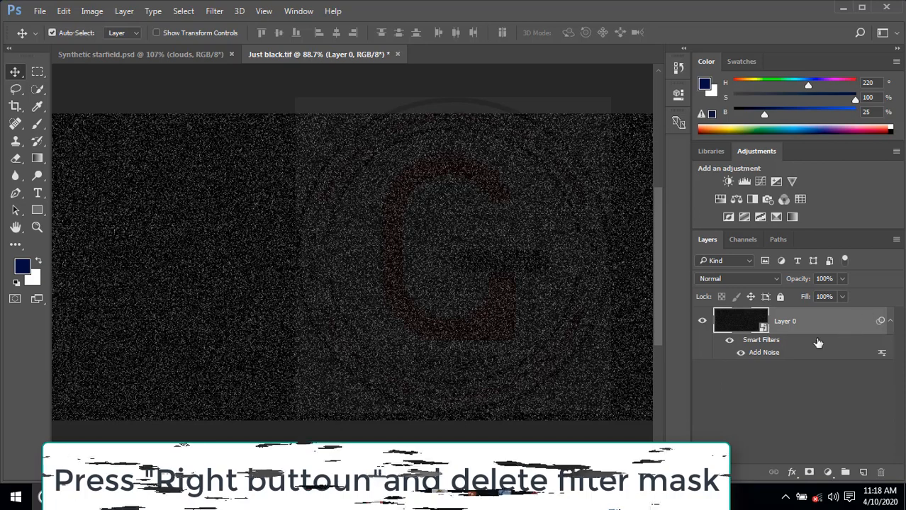
Step: Apply a Gaussian Blur with a 2.0 pixel radius to Layer 0, comparing the preview on and off
{"action": "left_click", "coordinate": [213, 12]}
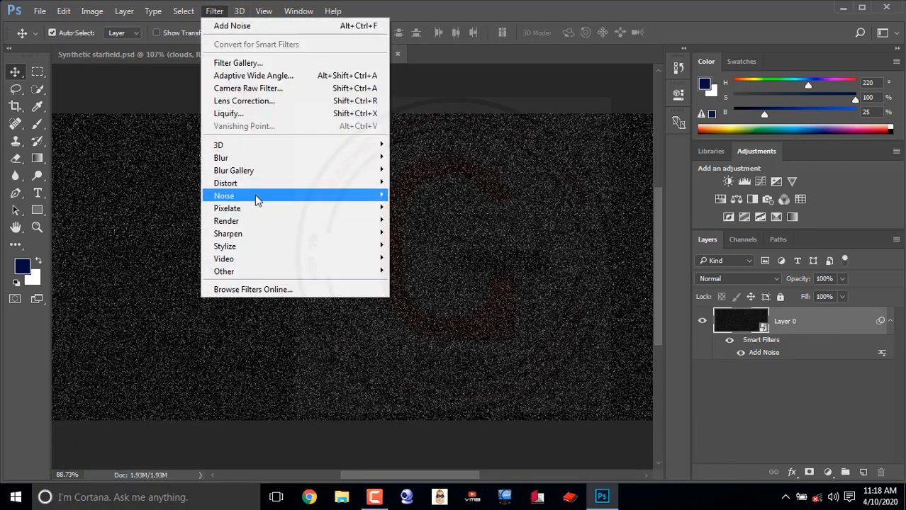
{"action": "mouse_move", "coordinate": [265, 158]}
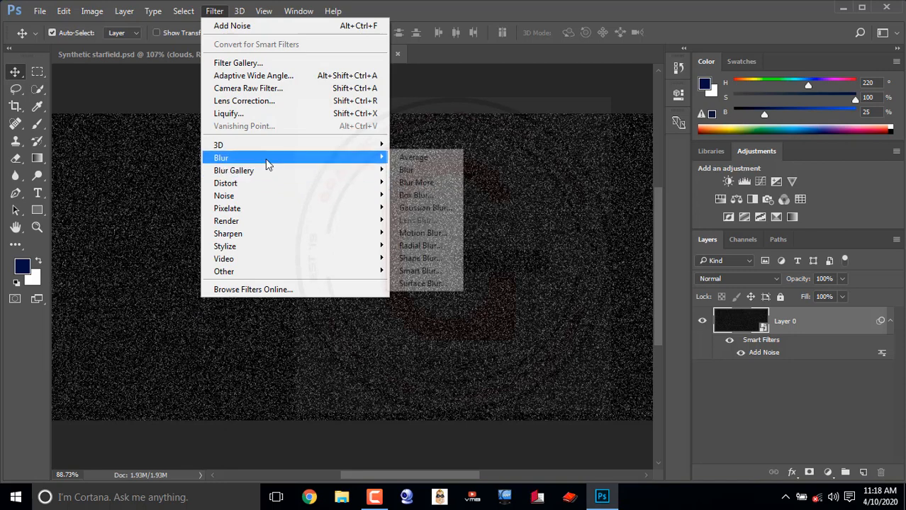
{"action": "left_click", "coordinate": [437, 209]}
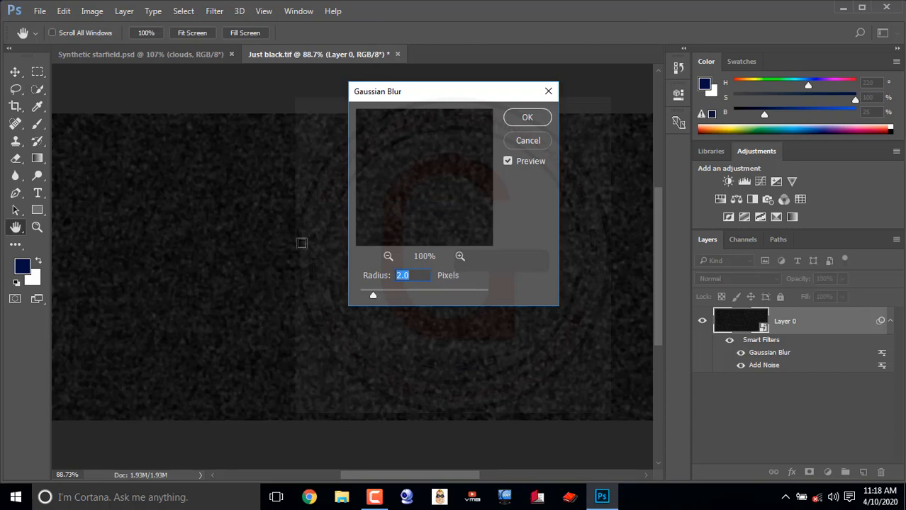
{"action": "left_click", "coordinate": [505, 164]}
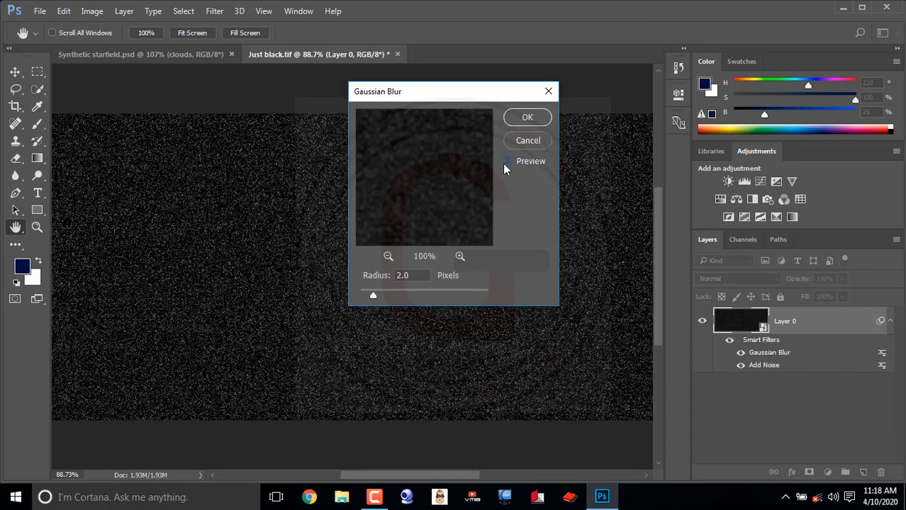
{"action": "left_click", "coordinate": [505, 164]}
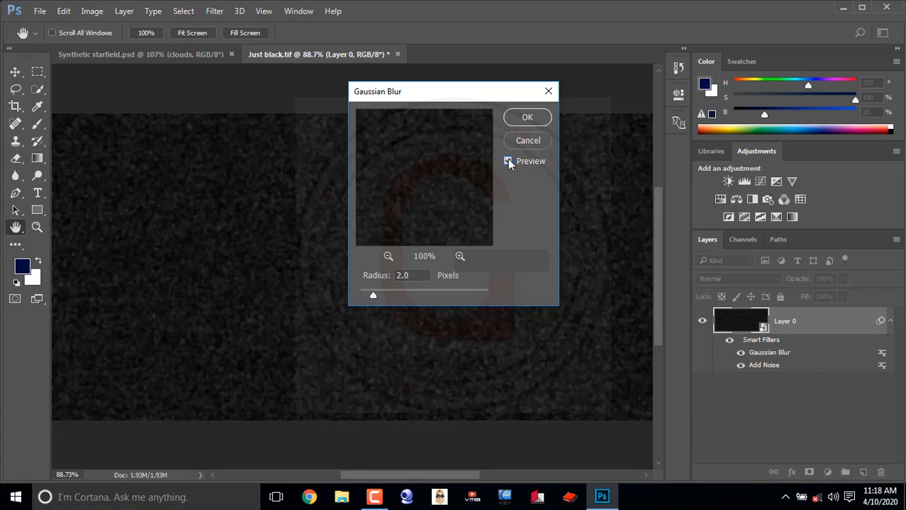
{"action": "left_click", "coordinate": [508, 162]}
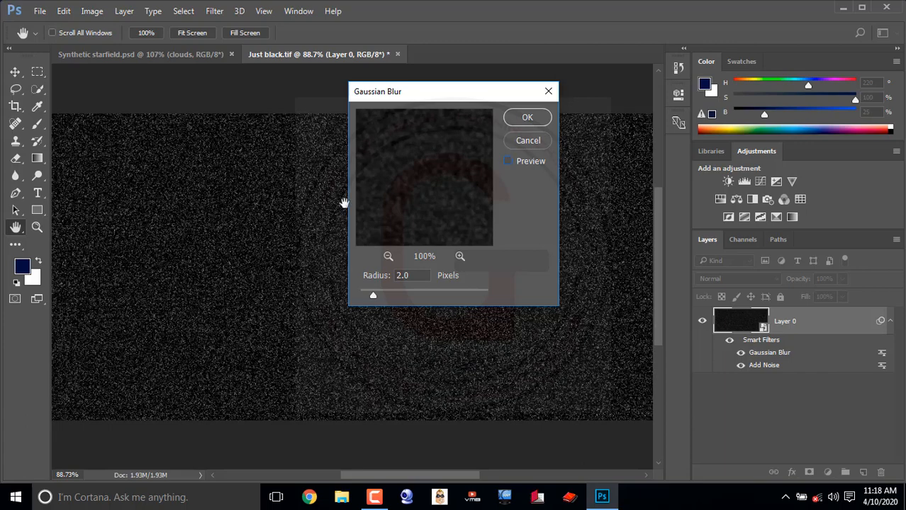
{"action": "left_click", "coordinate": [505, 164]}
{"action": "left_click", "coordinate": [530, 120]}
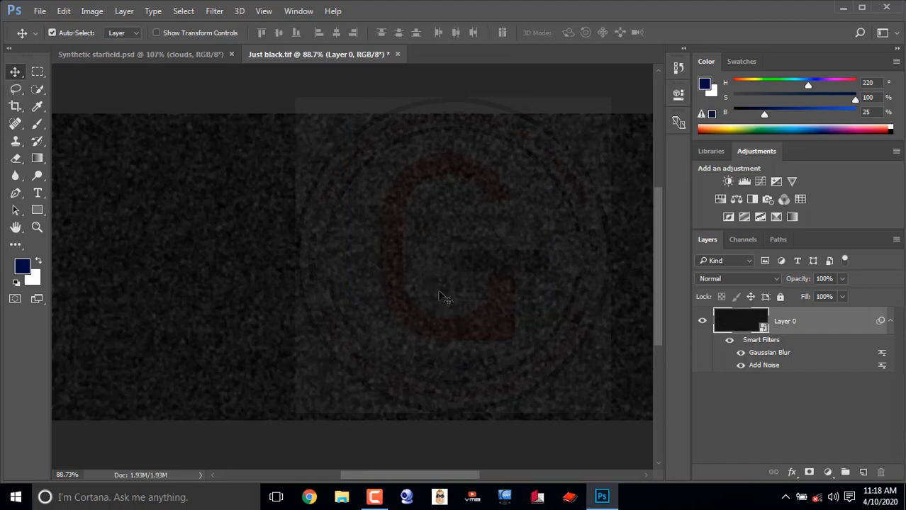
Step: Add a Levels adjustment layer with the shadow input level at 40 and the highlight input level at 46
{"action": "left_click", "coordinate": [828, 472]}
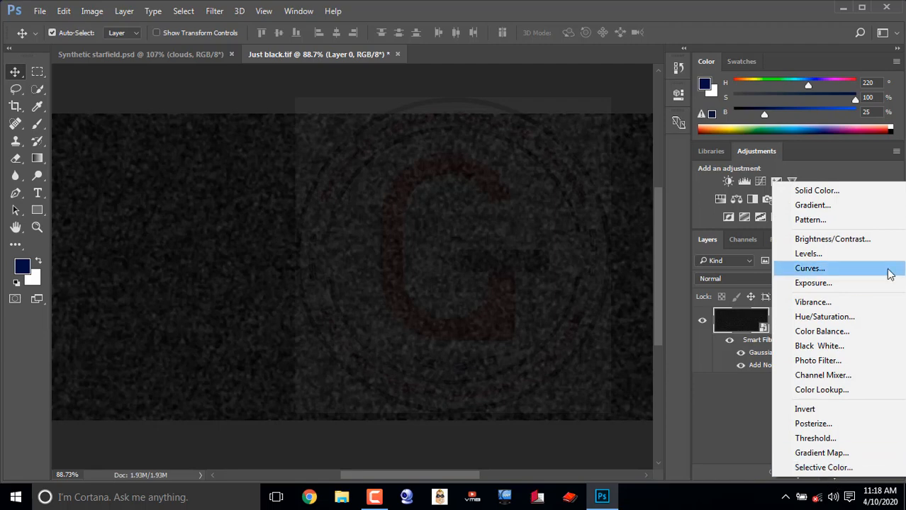
{"action": "left_click", "coordinate": [853, 258]}
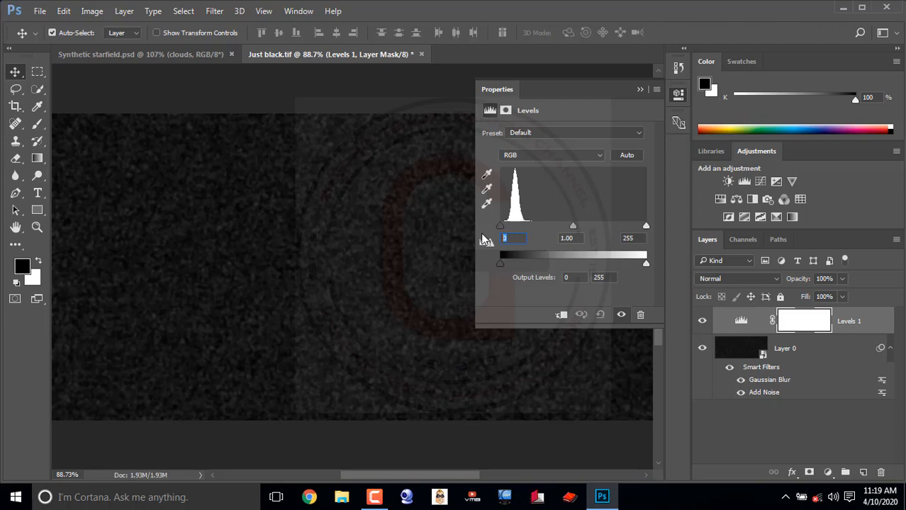
{"action": "type", "text": "40"}
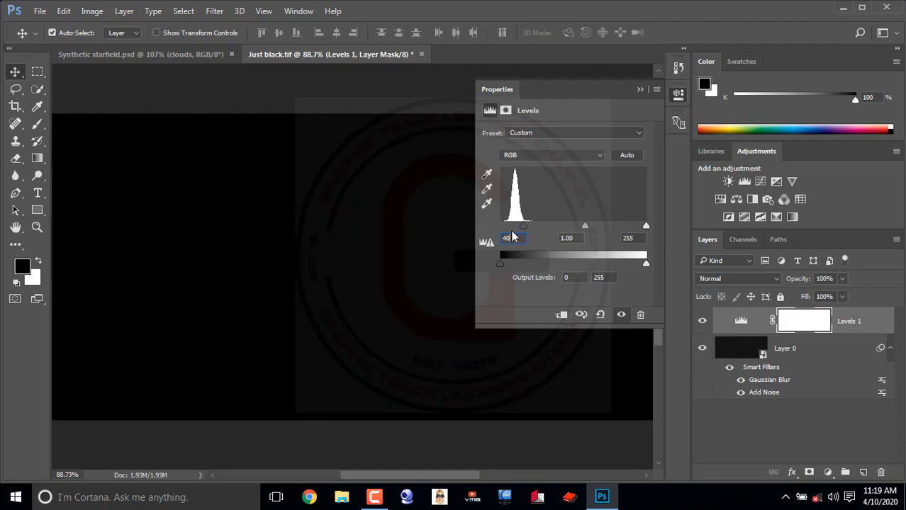
{"action": "left_click", "coordinate": [639, 239]}
{"action": "type", "text": "46"}
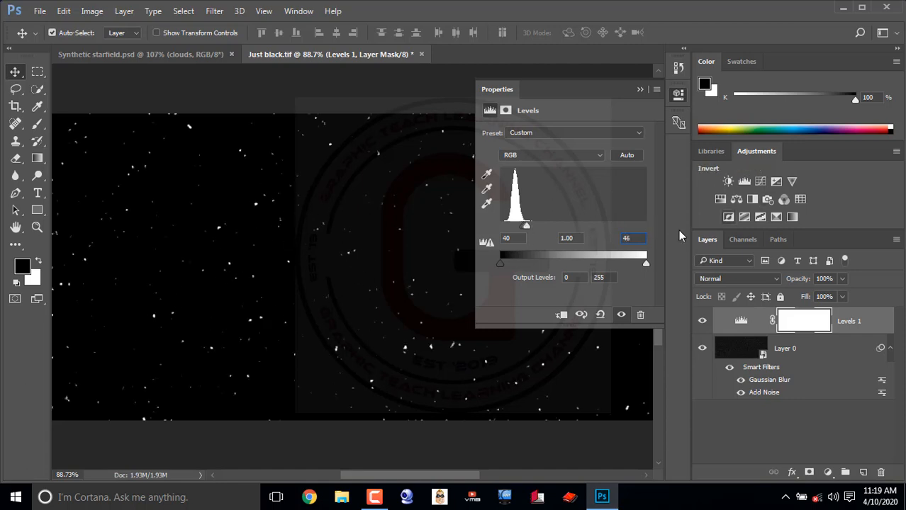
Step: Try different highlight input and output levels in the Levels adjustment to compare the look of the stars
{"action": "key", "text": "Down"}
{"action": "key", "text": "Down"}
{"action": "key", "text": "Down"}
{"action": "key", "text": "Down"}
{"action": "key", "text": "Up"}
{"action": "key", "text": "Up"}
{"action": "key", "text": "Up"}
{"action": "key", "text": "Up"}
{"action": "key", "text": "Up"}
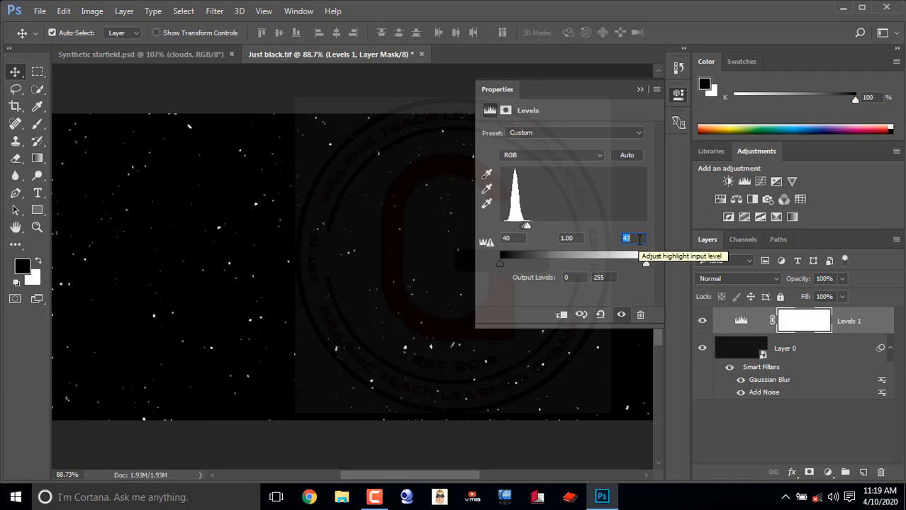
{"action": "left_click_drag", "start_coordinate": [646, 264], "coordinate": [616, 264]}
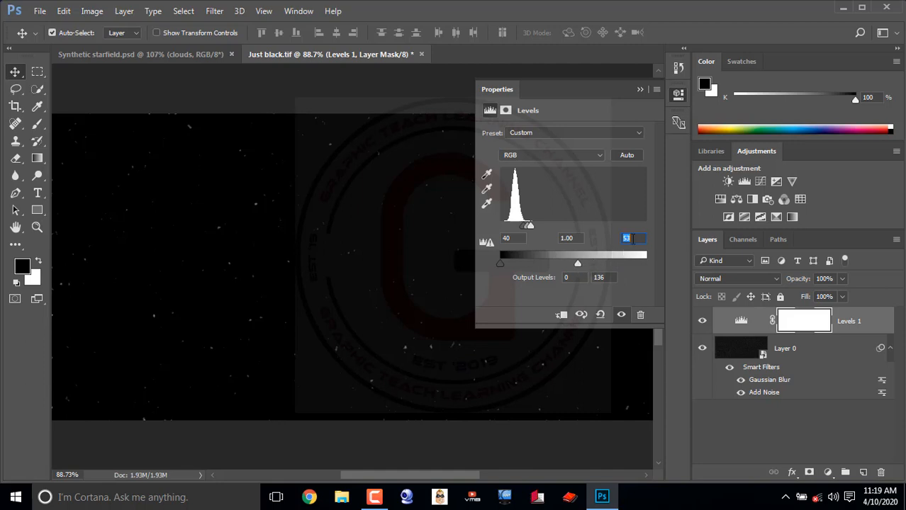
{"action": "left_click_drag", "start_coordinate": [578, 264], "coordinate": [526, 264]}
{"action": "left_click_drag", "start_coordinate": [635, 238], "coordinate": [614, 240]}
{"action": "left_click", "coordinate": [571, 238]}
{"action": "left_click", "coordinate": [386, 187]}
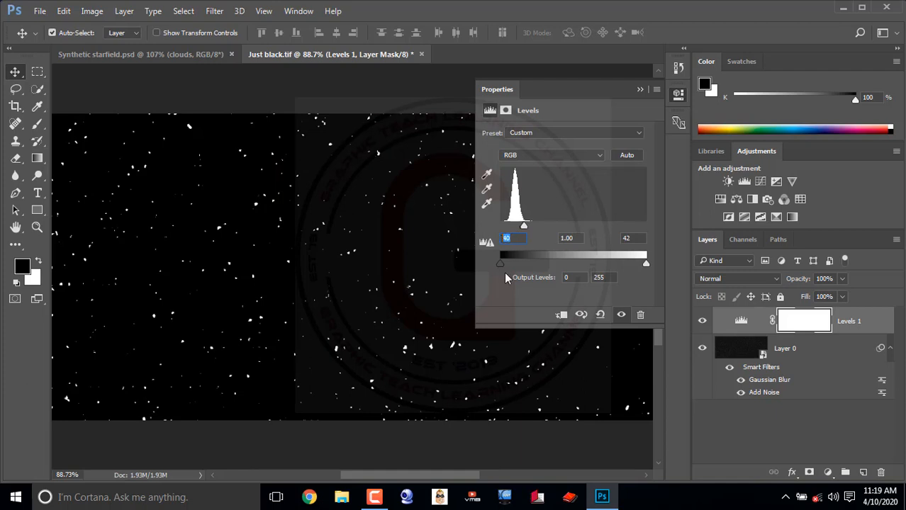
{"action": "mouse_move", "coordinate": [500, 266]}
{"action": "left_mouse_down"}
{"action": "mouse_move", "coordinate": [517, 267]}
{"action": "mouse_move", "coordinate": [489, 260]}
{"action": "left_mouse_up"}
Step: Set the Levels highlight input to 46 and clip the adjustment layer to Layer 0
{"action": "left_click", "coordinate": [636, 238]}
{"action": "type", "text": "46"}
{"action": "left_click", "coordinate": [638, 89]}
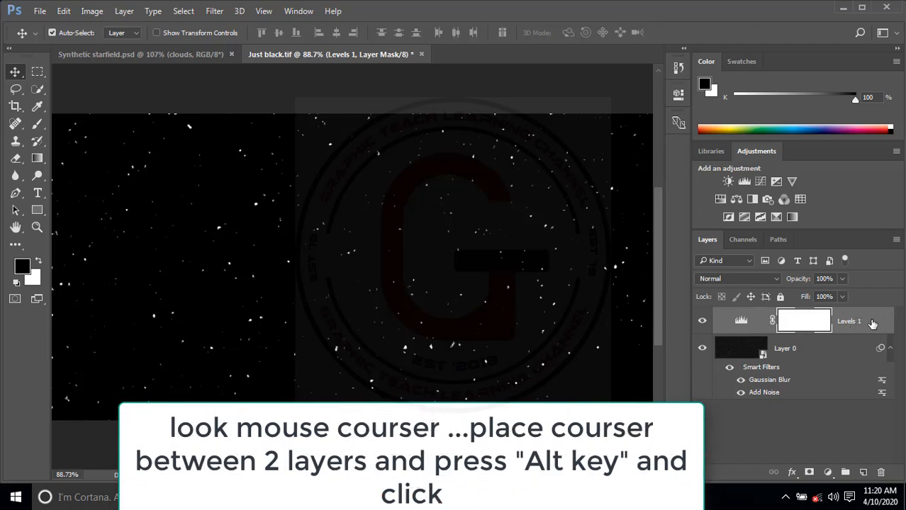
{"action": "left_click", "coordinate": [818, 333], "text": "alt"}
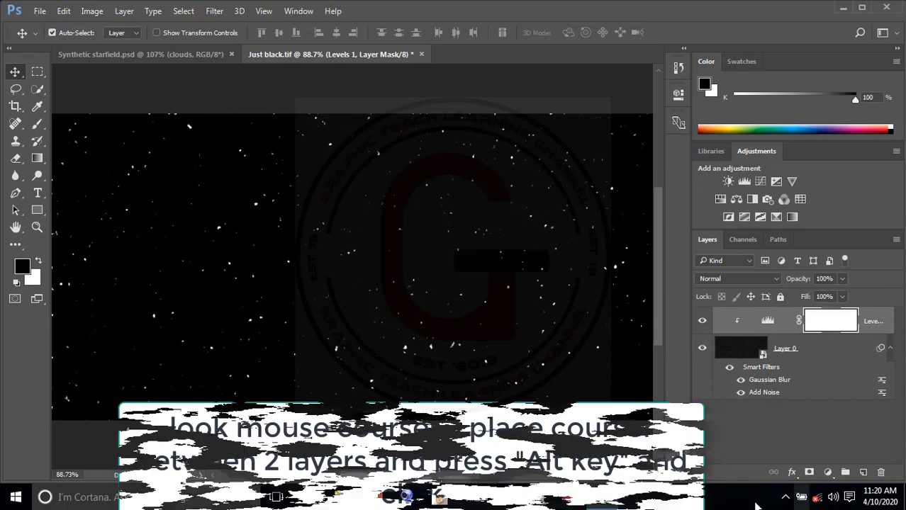
Step: Add a Gradient Overlay to Layer 0 with the Linear Dodge (Add) blend mode at 50% opacity
{"action": "left_click", "coordinate": [826, 352]}
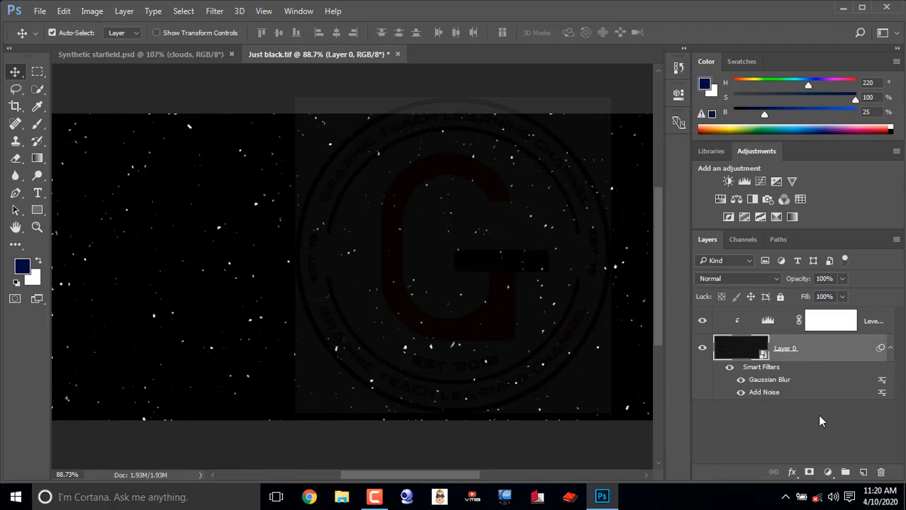
{"action": "left_click", "coordinate": [791, 472]}
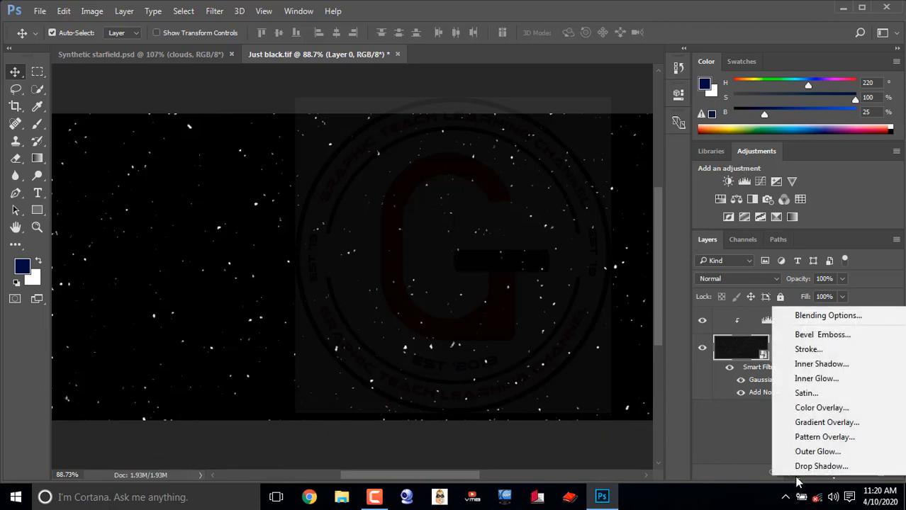
{"action": "left_click", "coordinate": [815, 422]}
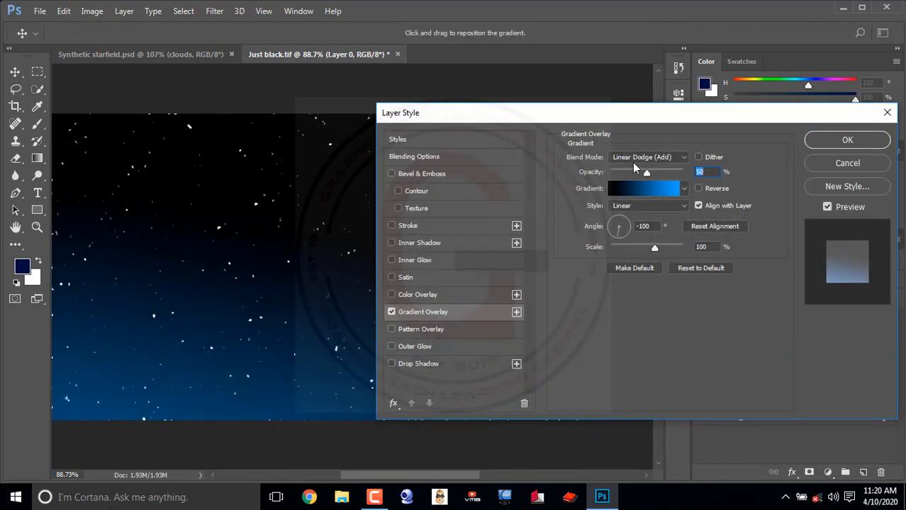
{"action": "left_click", "coordinate": [646, 159]}
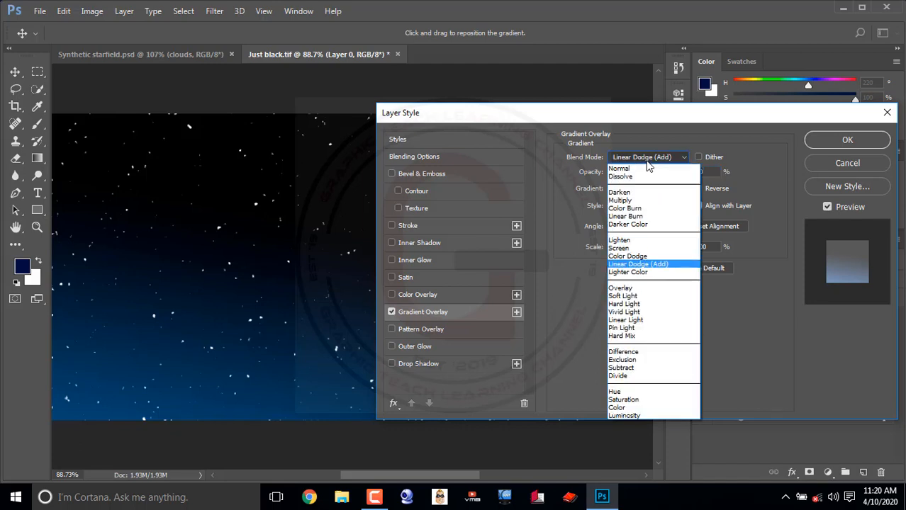
{"action": "left_click", "coordinate": [633, 265]}
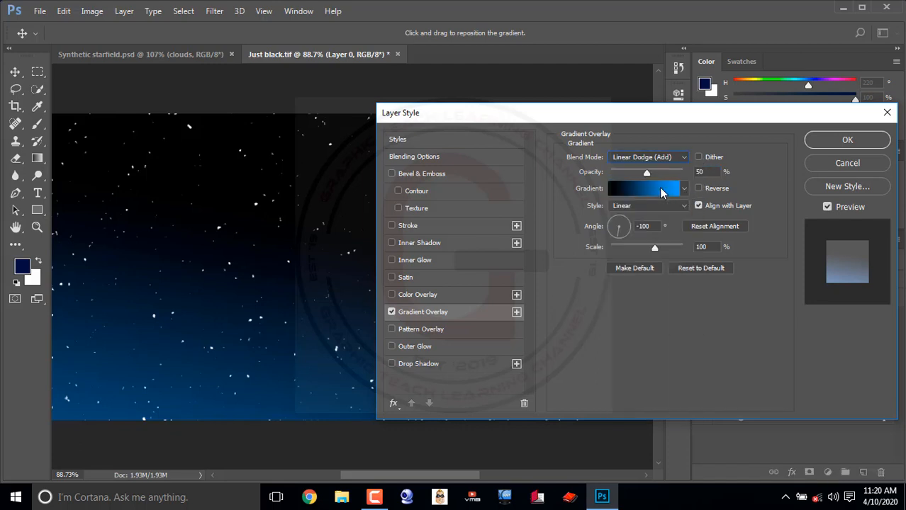
Step: Inspect the color values of both end stops of the overlay's gradient in the Gradient Editor
{"action": "left_click", "coordinate": [662, 191]}
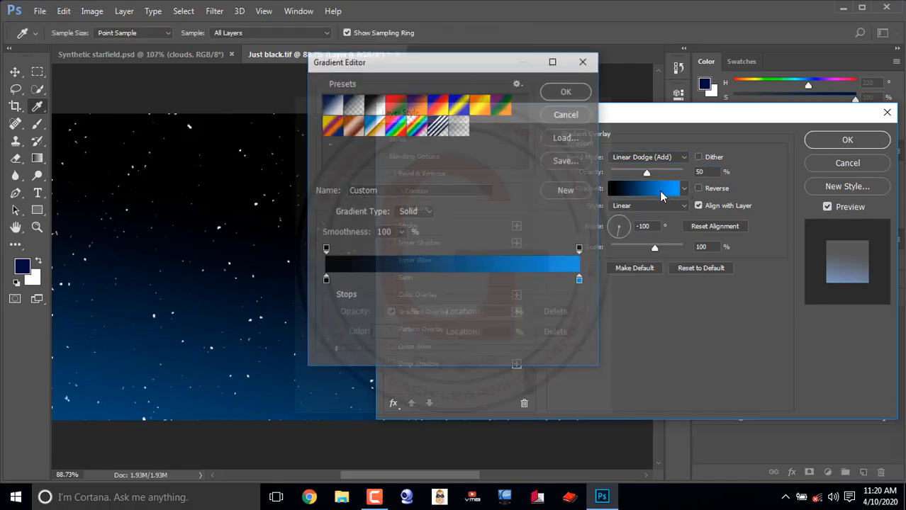
{"action": "double_click", "coordinate": [325, 282]}
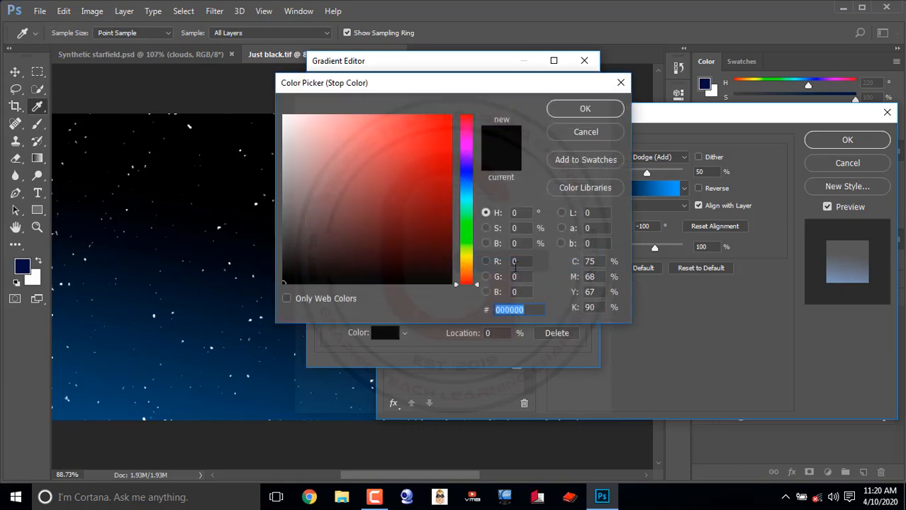
{"action": "left_click", "coordinate": [586, 131]}
{"action": "double_click", "coordinate": [581, 282]}
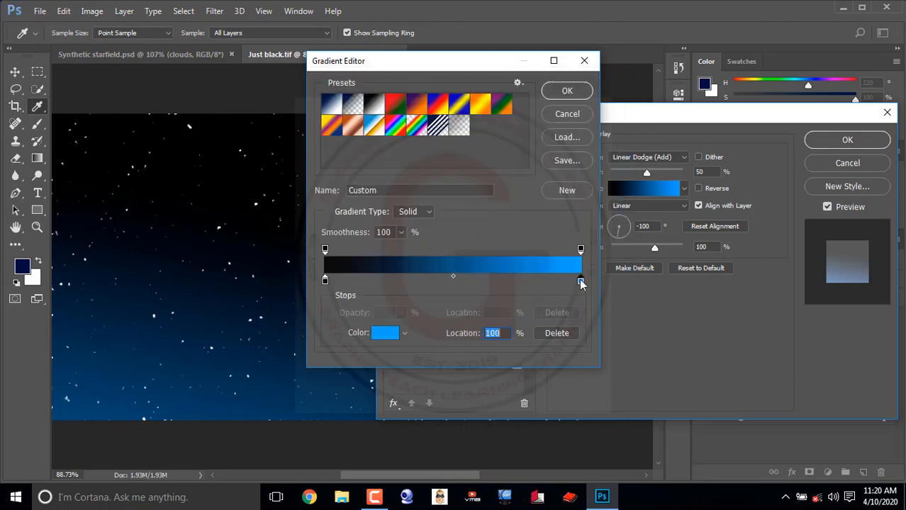
{"action": "key", "text": "Tab"}
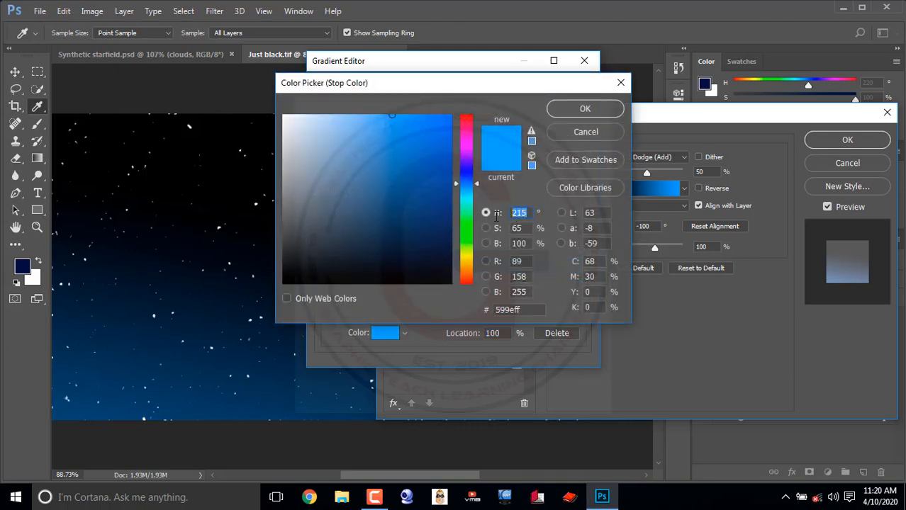
{"action": "key", "text": "Tab"}
{"action": "left_click", "coordinate": [525, 245]}
{"action": "left_click", "coordinate": [587, 131]}
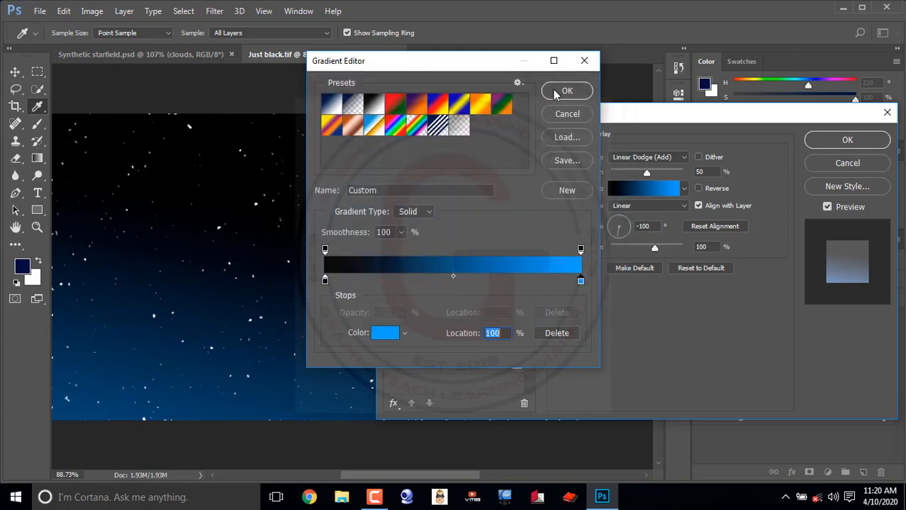
{"action": "left_click", "coordinate": [584, 60]}
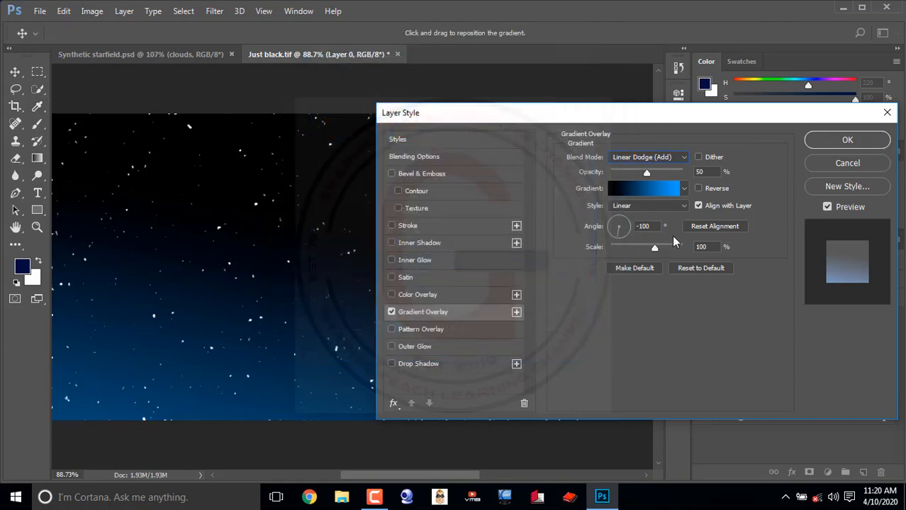
Step: Apply the Gradient Overlay to Layer 0 with an angle of -100°
{"action": "left_click", "coordinate": [646, 225]}
{"action": "left_click", "coordinate": [845, 141]}
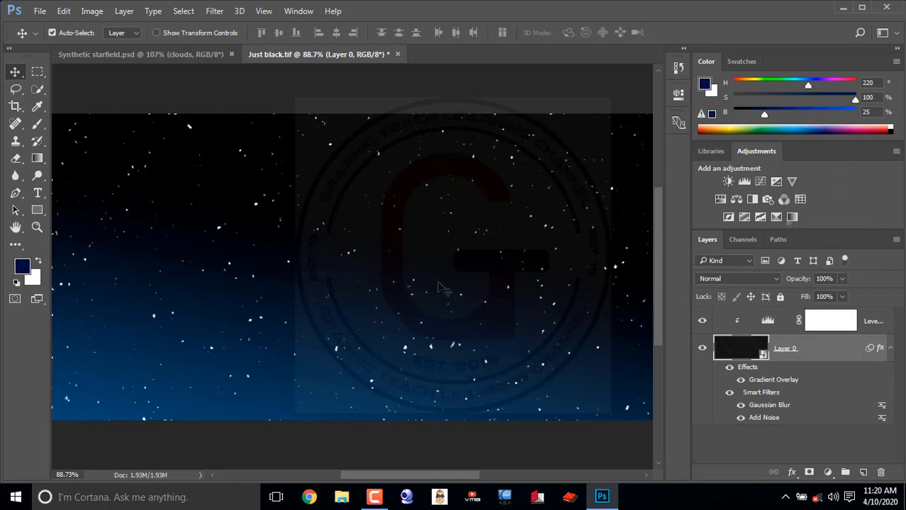
Step: Convert Layer 0 and its clipped Levels adjustment layer together into one smart object
{"action": "left_click", "coordinate": [875, 323], "text": "shift"}
{"action": "right_click", "coordinate": [849, 354]}
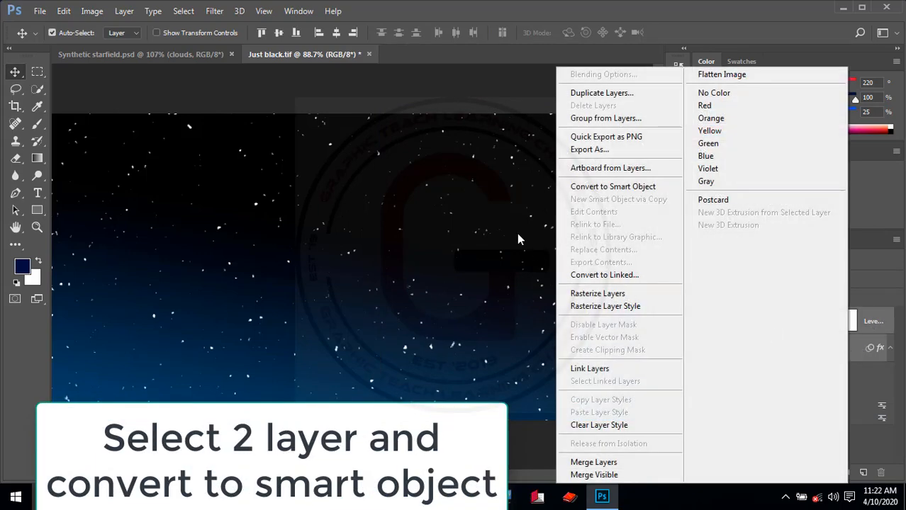
{"action": "left_click", "coordinate": [571, 190]}
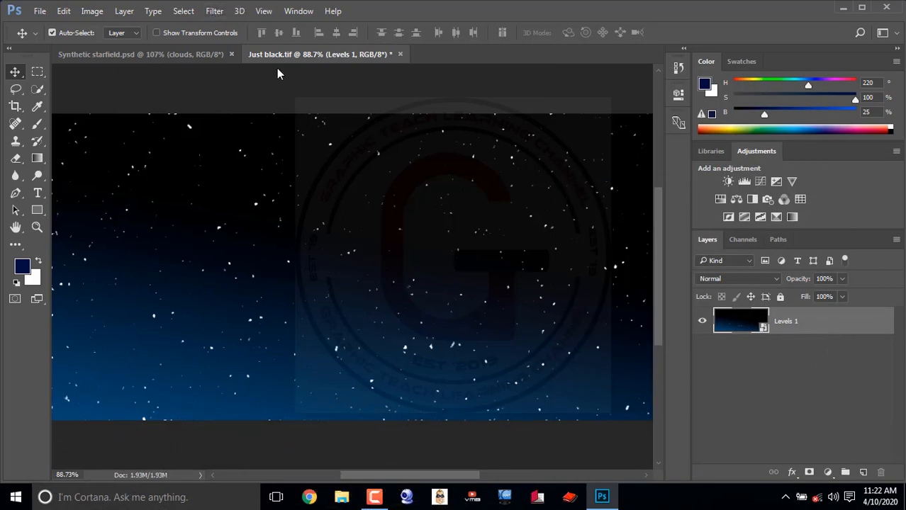
Step: Render a 50-300mm Zoom Lens Flare at 100% brightness on the right side of the starfield smart object
{"action": "left_click", "coordinate": [207, 12]}
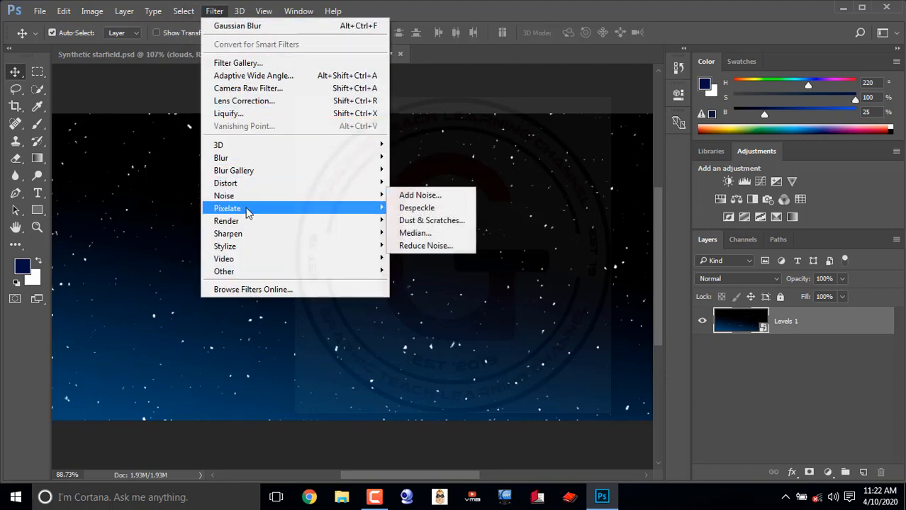
{"action": "mouse_move", "coordinate": [270, 221]}
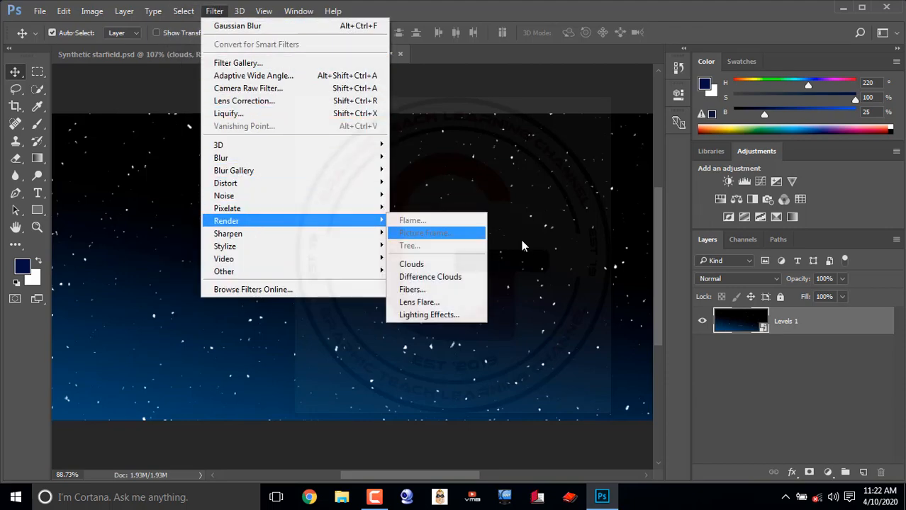
{"action": "left_click", "coordinate": [434, 302]}
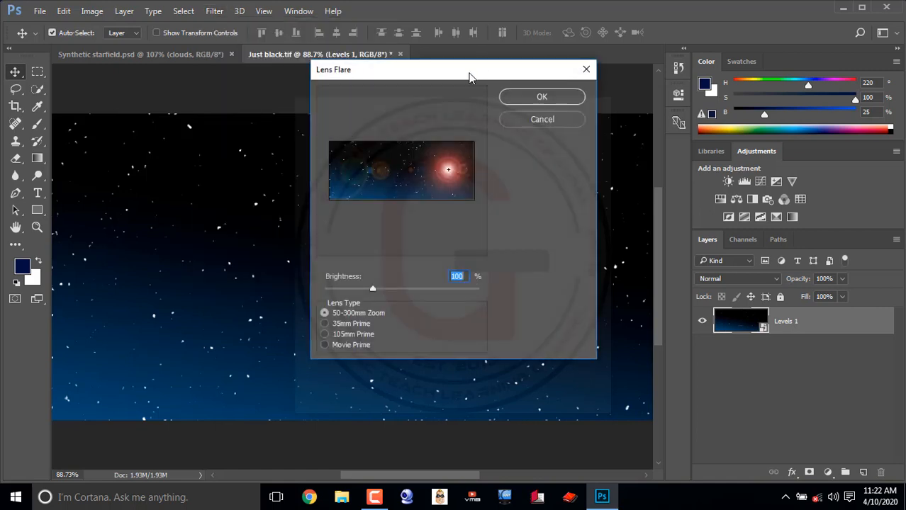
{"action": "left_click_drag", "start_coordinate": [469, 77], "coordinate": [586, 115]}
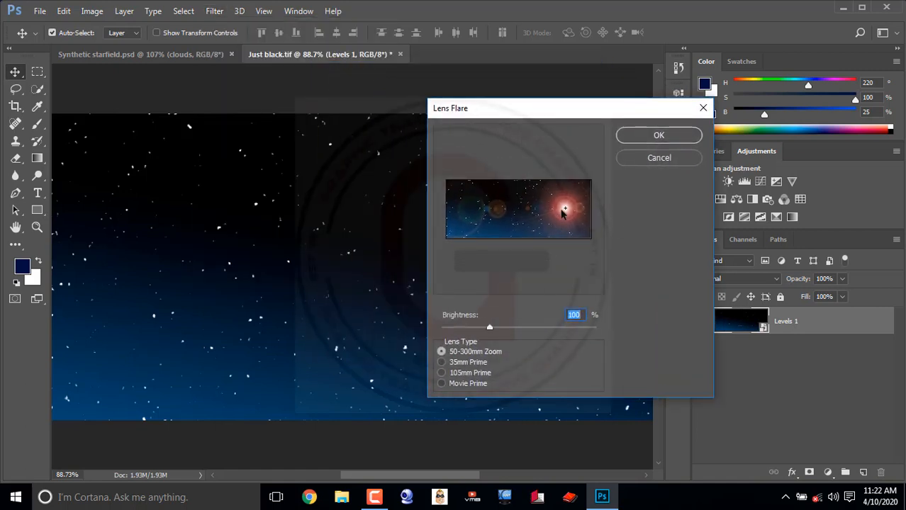
{"action": "mouse_move", "coordinate": [562, 211]}
{"action": "left_mouse_down"}
{"action": "mouse_move", "coordinate": [538, 202]}
{"action": "mouse_move", "coordinate": [562, 214]}
{"action": "left_mouse_up"}
{"action": "left_click_drag", "start_coordinate": [565, 210], "coordinate": [568, 210]}
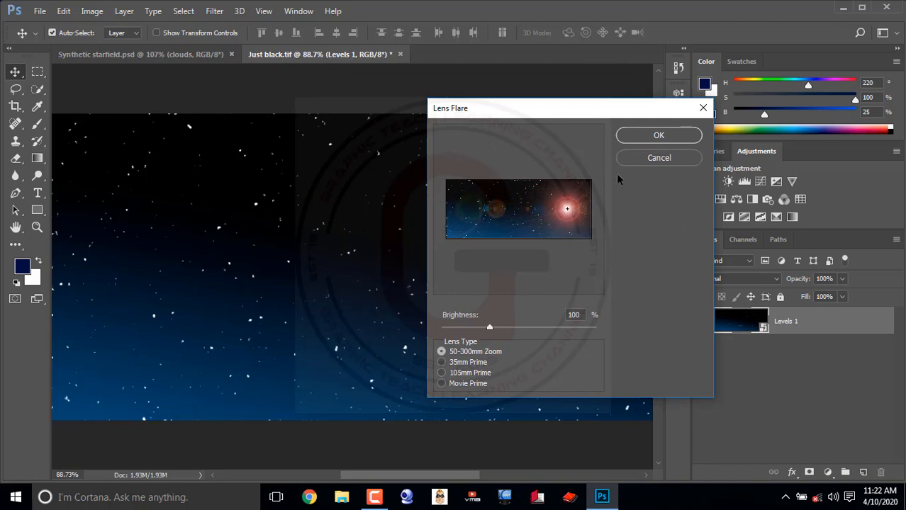
{"action": "double_click", "coordinate": [579, 318]}
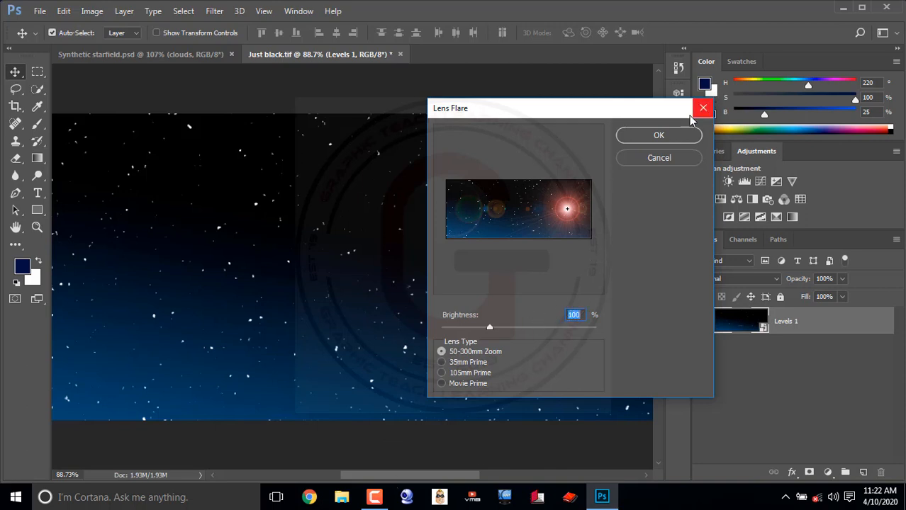
{"action": "left_click", "coordinate": [659, 136]}
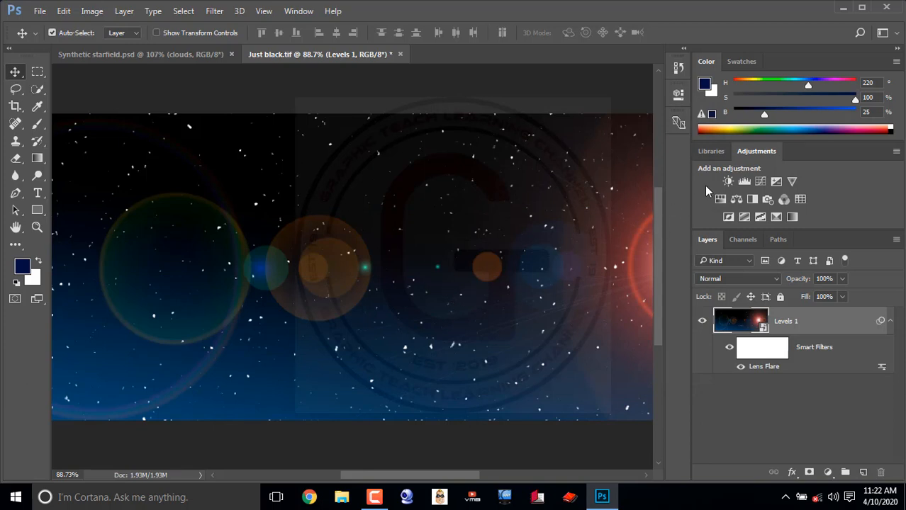
Step: Delete the filter mask from the smart object's Lens Flare smart filter
{"action": "left_click_drag", "start_coordinate": [692, 196], "coordinate": [746, 197]}
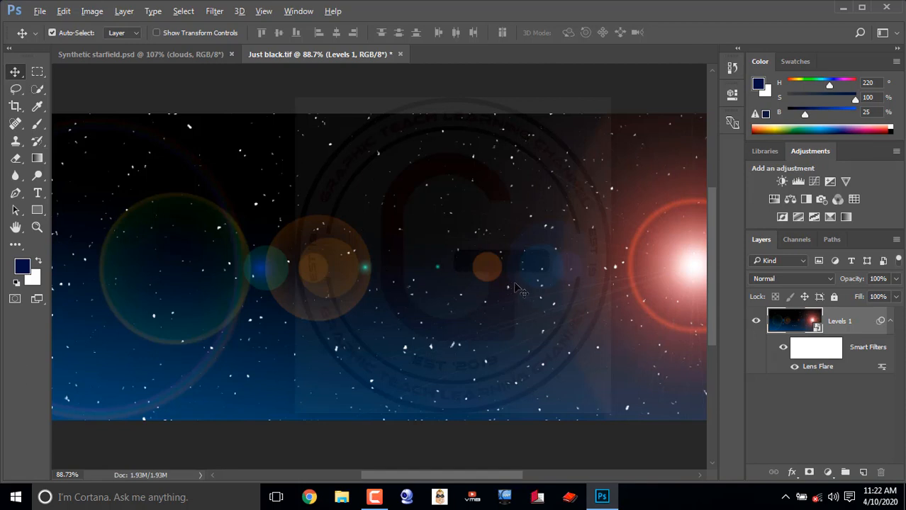
{"action": "scroll", "coordinate": [516, 287], "scroll_direction": "down", "scroll_amount": 1}
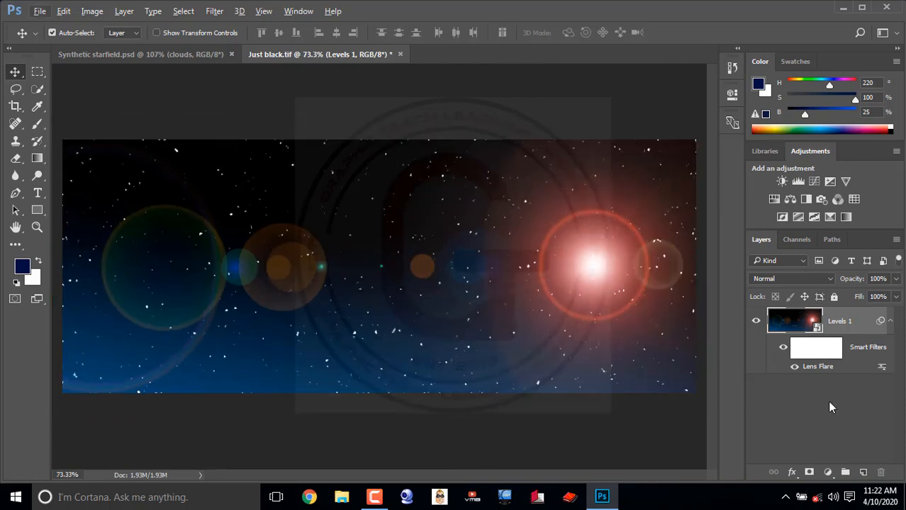
{"action": "left_click", "coordinate": [814, 348]}
{"action": "right_click", "coordinate": [812, 349]}
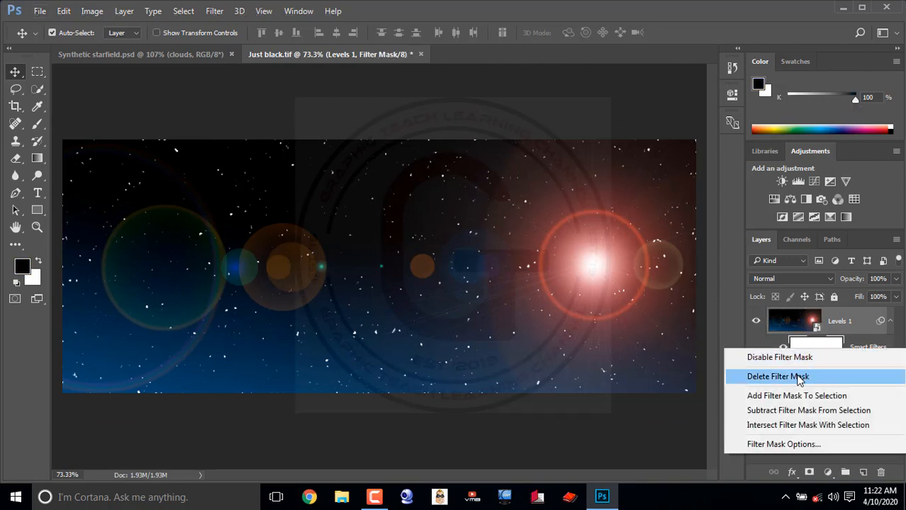
{"action": "left_click", "coordinate": [799, 377]}
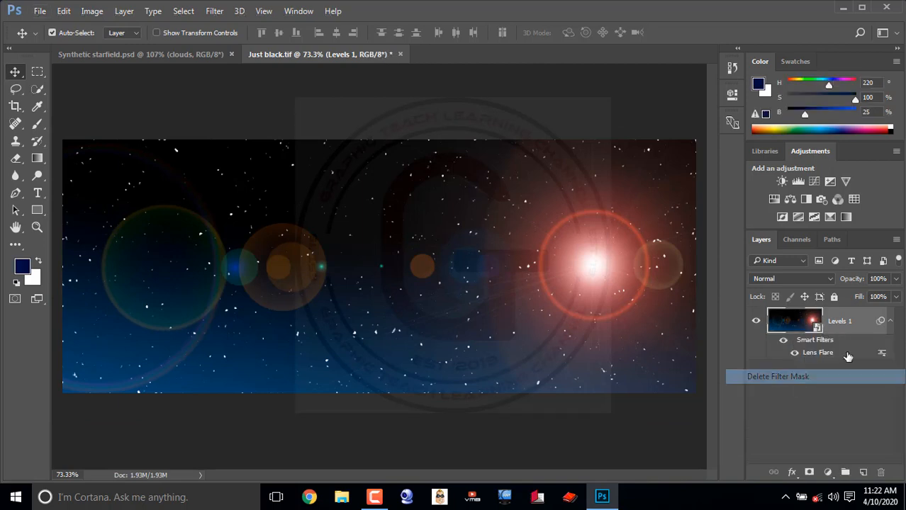
Step: Add a Hue/Saturation adjustment layer with Colorize enabled, hue 220 and saturation 40
{"action": "left_click", "coordinate": [828, 473]}
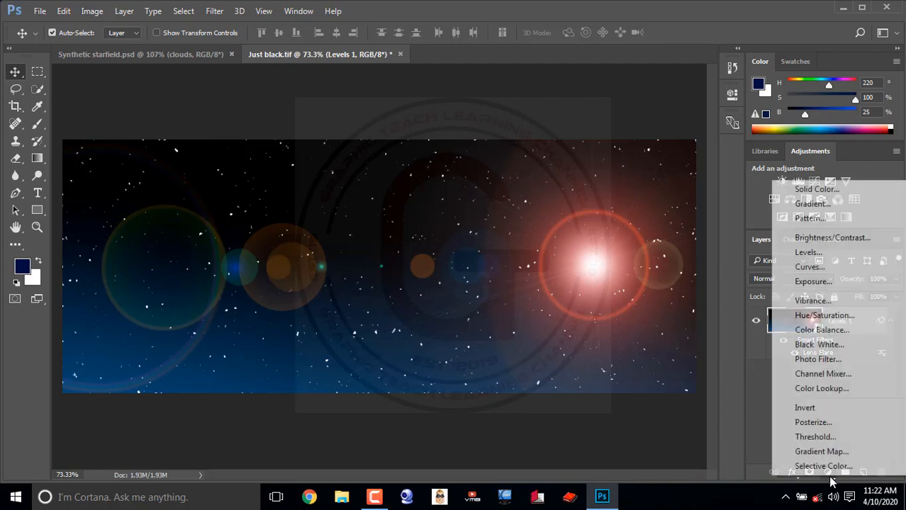
{"action": "left_click", "coordinate": [829, 317]}
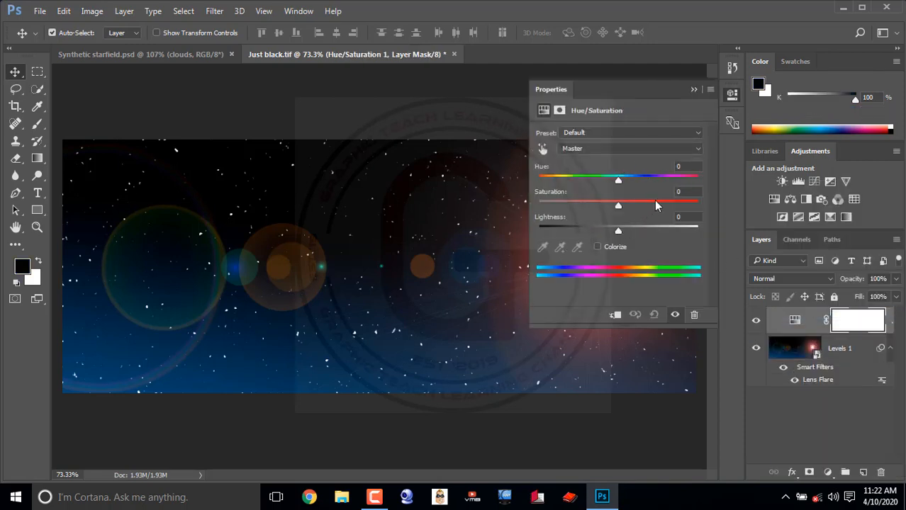
{"action": "left_click", "coordinate": [684, 168]}
{"action": "type", "text": "220"}
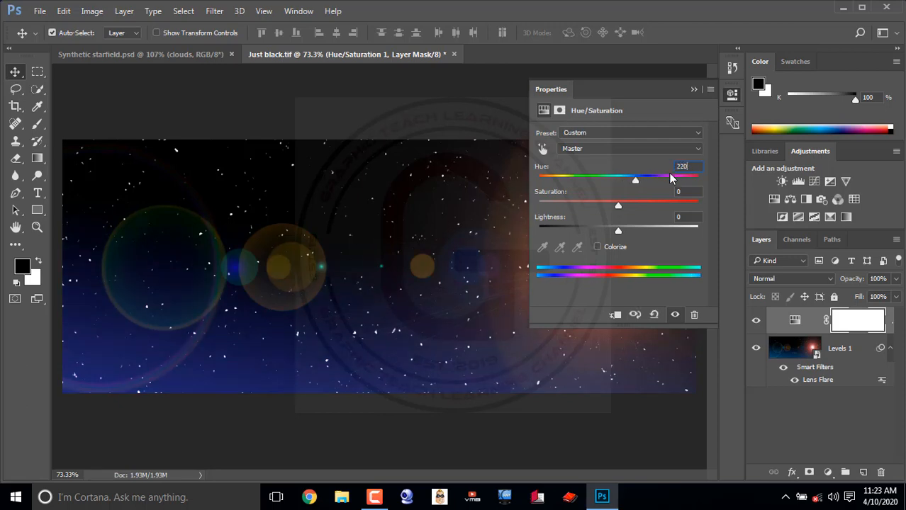
{"action": "left_click", "coordinate": [597, 246]}
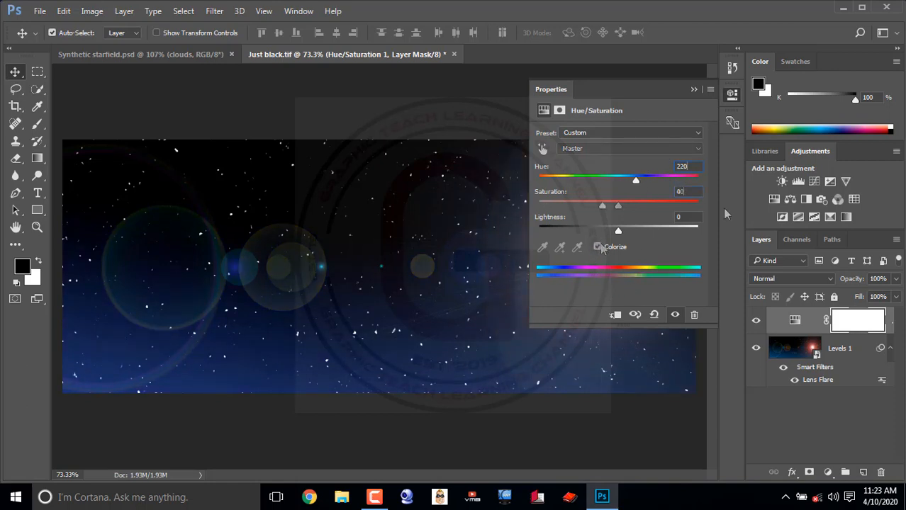
{"action": "left_click", "coordinate": [693, 91]}
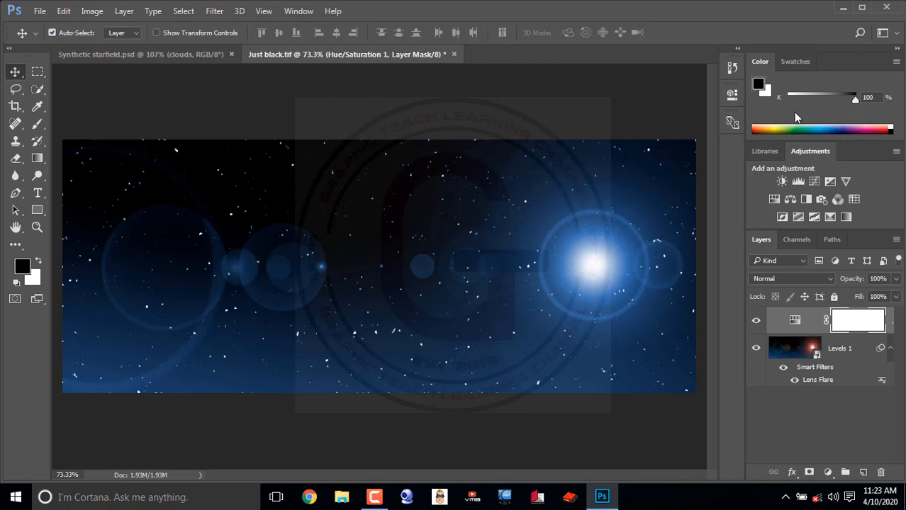
Step: Target the Hue/Saturation adjustment instead of its mask and check the foreground color's HSB values
{"action": "left_click", "coordinate": [895, 63]}
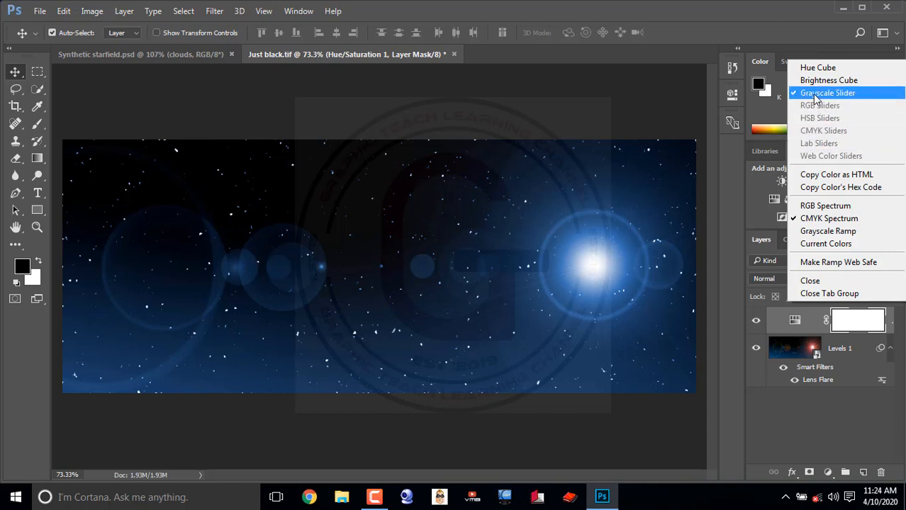
{"action": "left_click", "coordinate": [855, 355]}
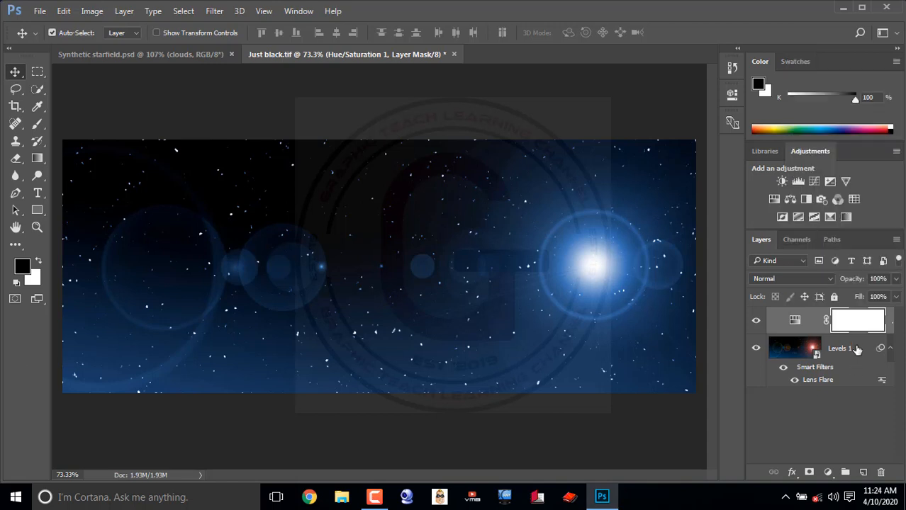
{"action": "left_click", "coordinate": [812, 326]}
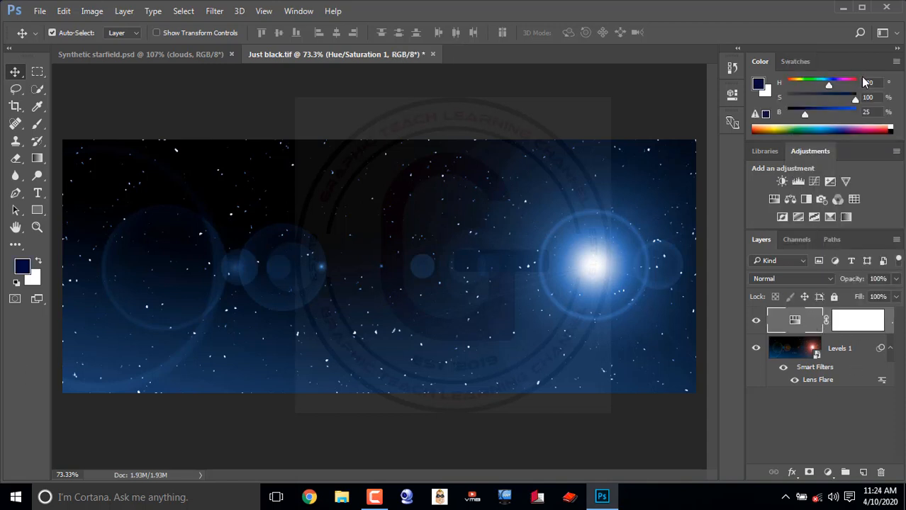
{"action": "left_click", "coordinate": [878, 97]}
{"action": "left_click", "coordinate": [782, 421]}
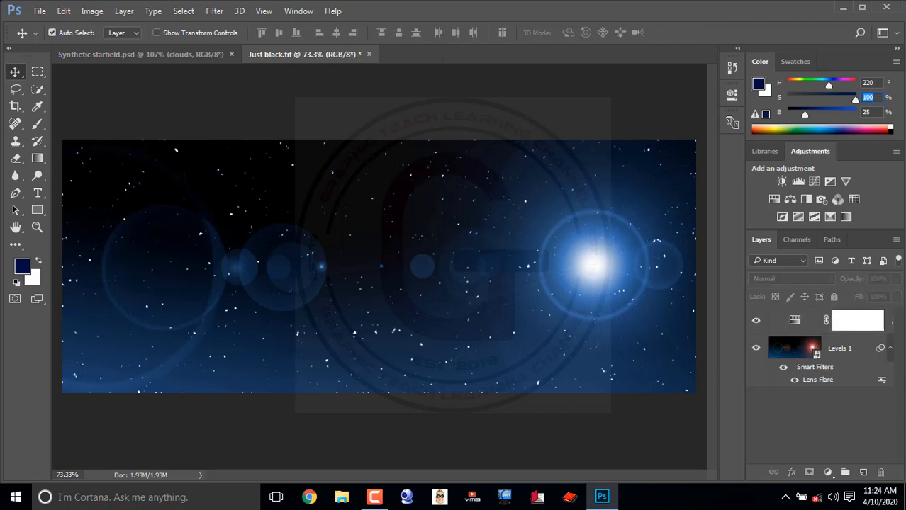
Step: Render Clouds on a new layer above the Hue/Saturation adjustment and set that layer's blend mode to Multiply
{"action": "left_click", "coordinate": [883, 323]}
{"action": "left_click", "coordinate": [862, 473]}
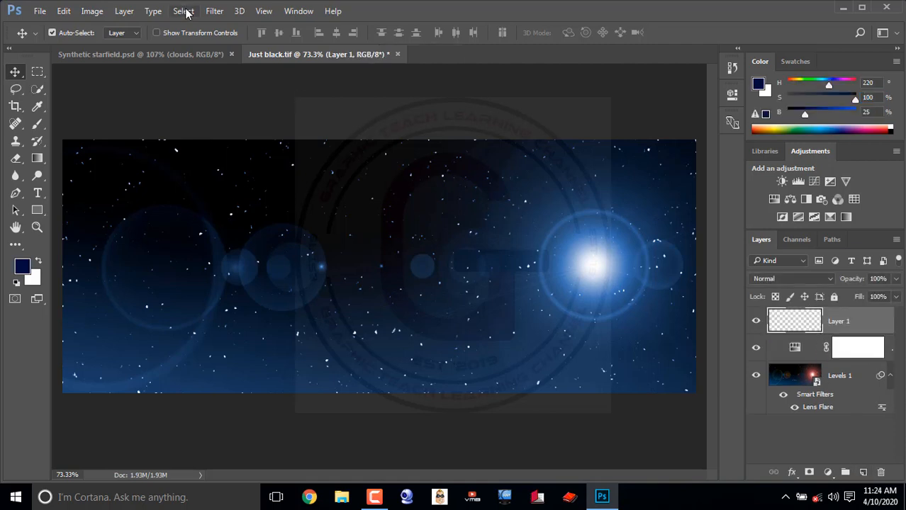
{"action": "left_click", "coordinate": [214, 11]}
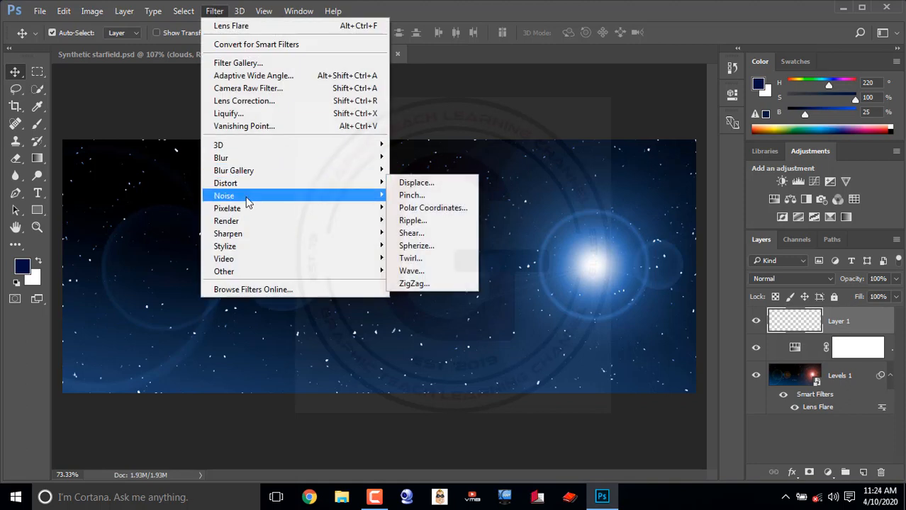
{"action": "mouse_move", "coordinate": [241, 224]}
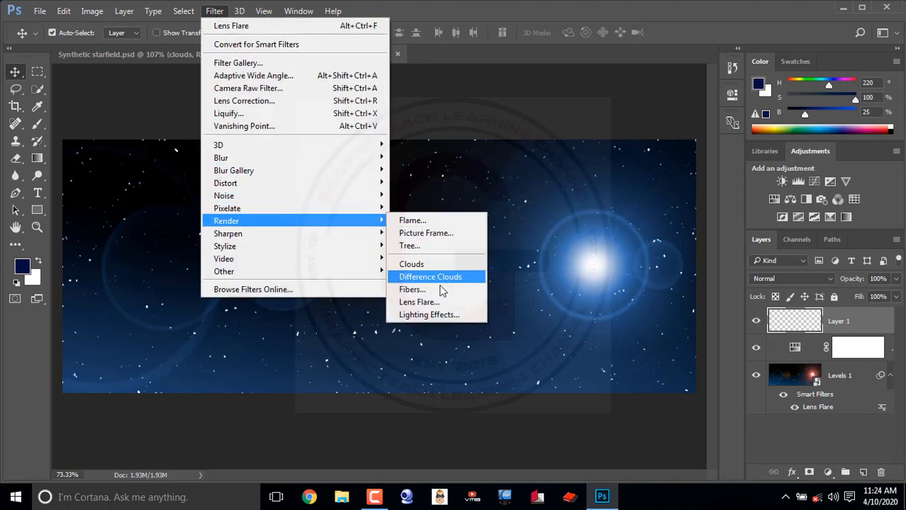
{"action": "left_click", "coordinate": [425, 265]}
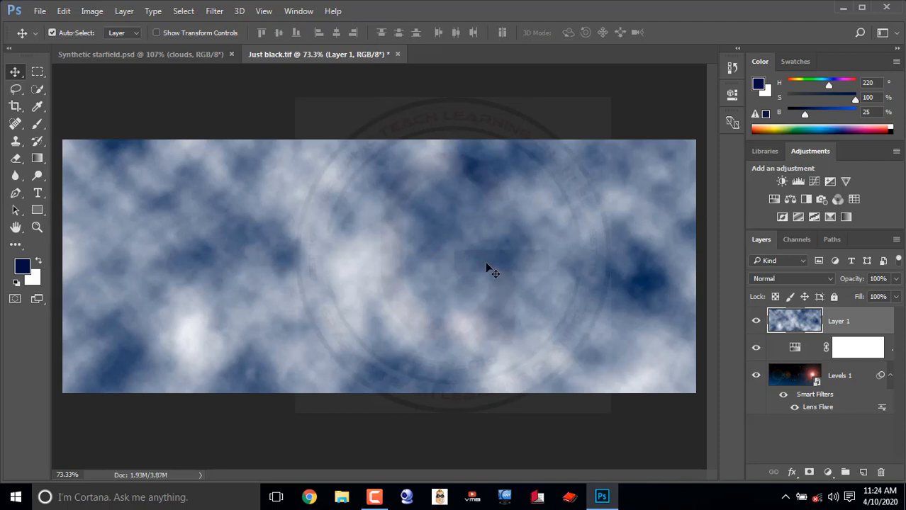
{"action": "left_click", "coordinate": [788, 278]}
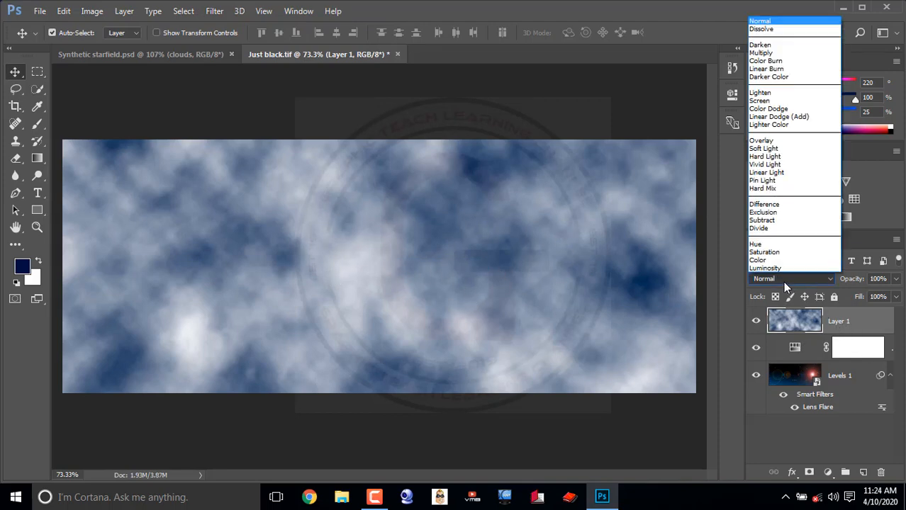
{"action": "left_click", "coordinate": [775, 54]}
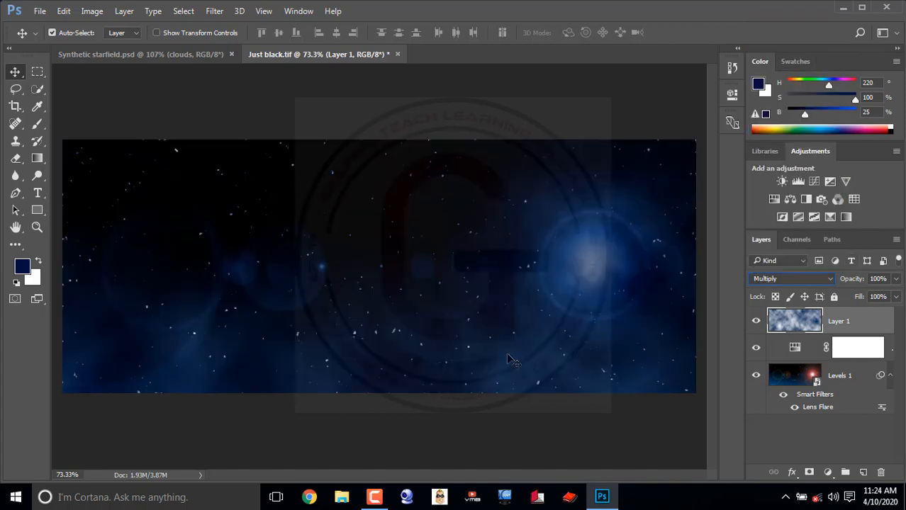